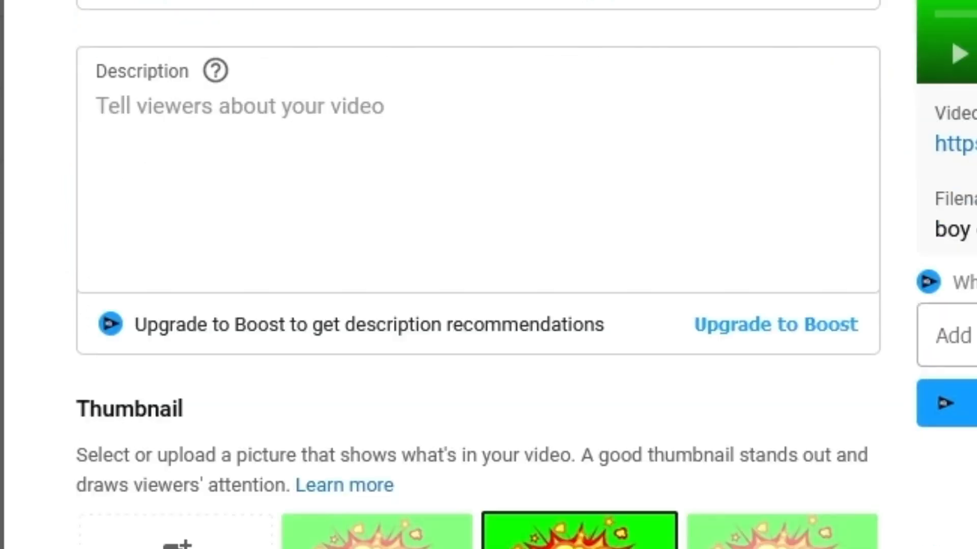
Step: Write a video description with a personal greeting that introduces "another gaming funny moments video."
left_click(404, 165)
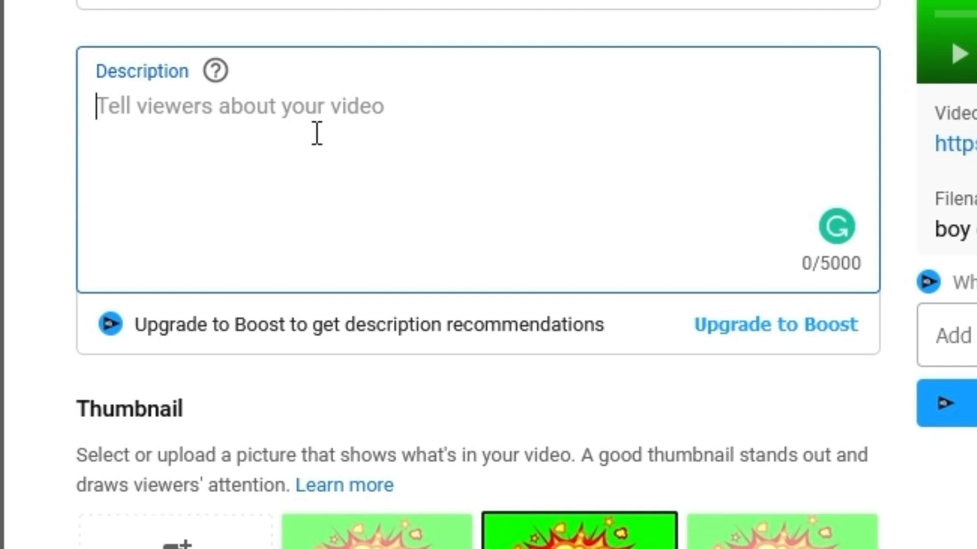
key("alt+Tab")
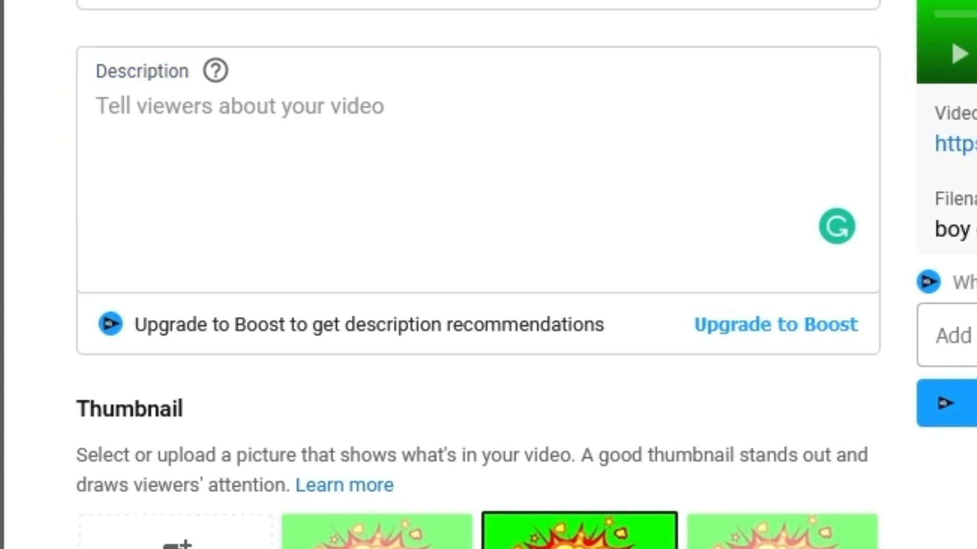
left_click(236, 170)
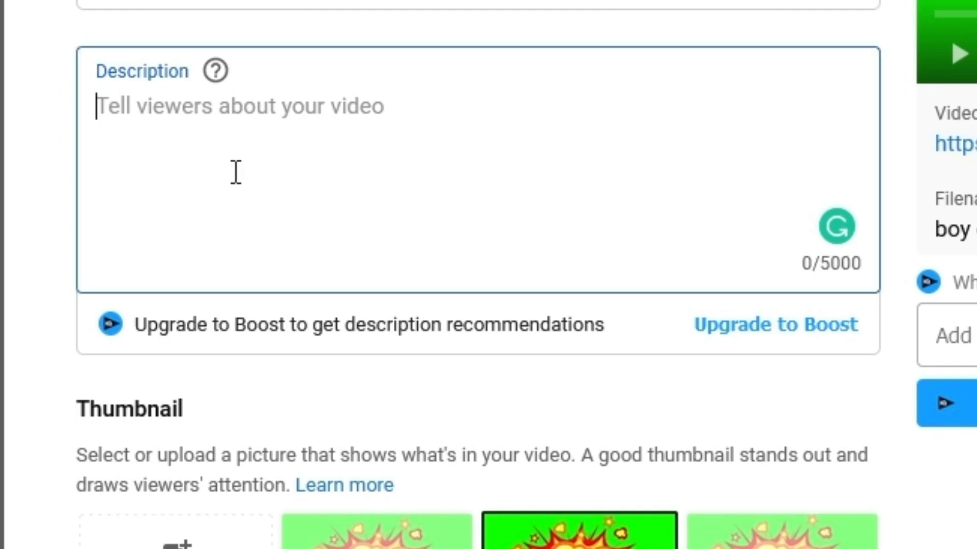
type("Hi guys Marcus here with another gaming funny moments video.")
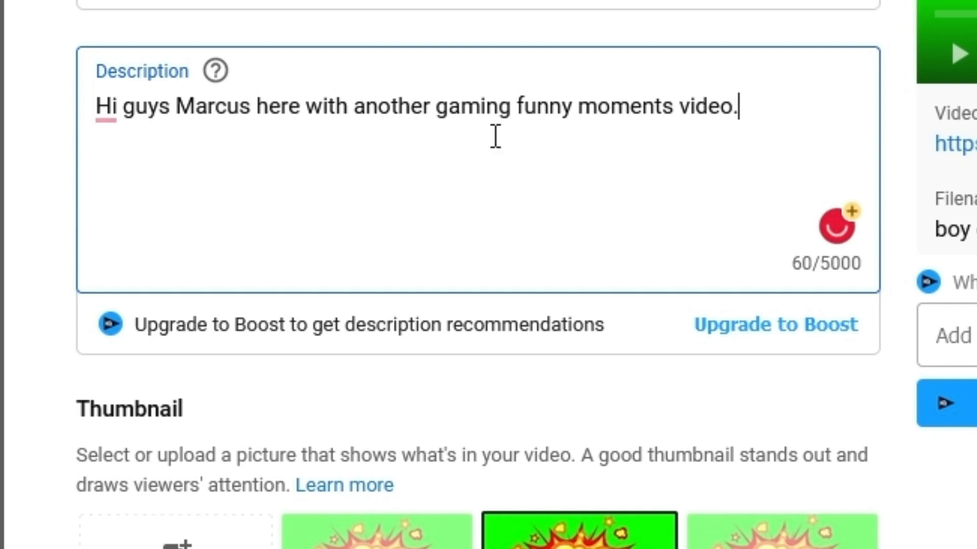
left_click_drag(431, 106, 679, 104)
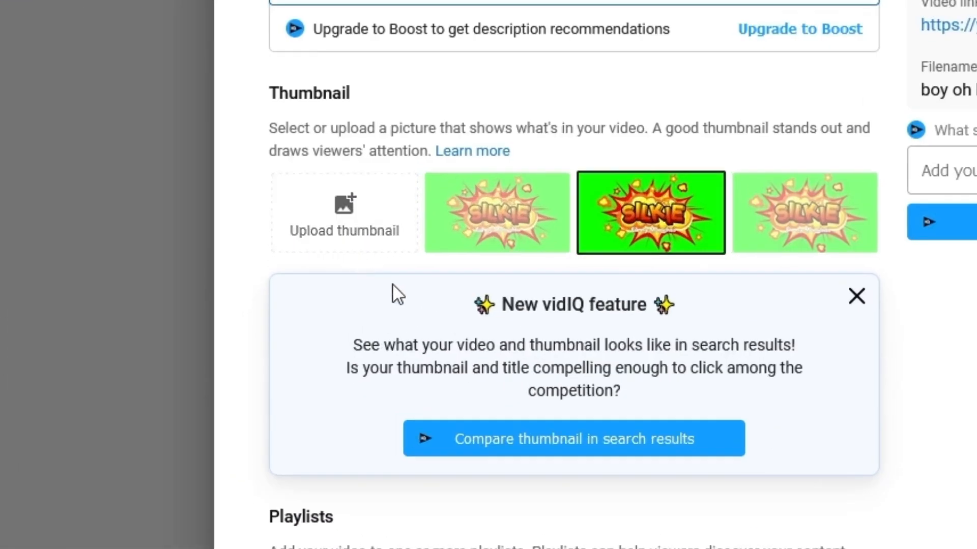
Step: Upload the SILKIE explosion image on a black background as the custom thumbnail, and check the available playlists
left_click(320, 238)
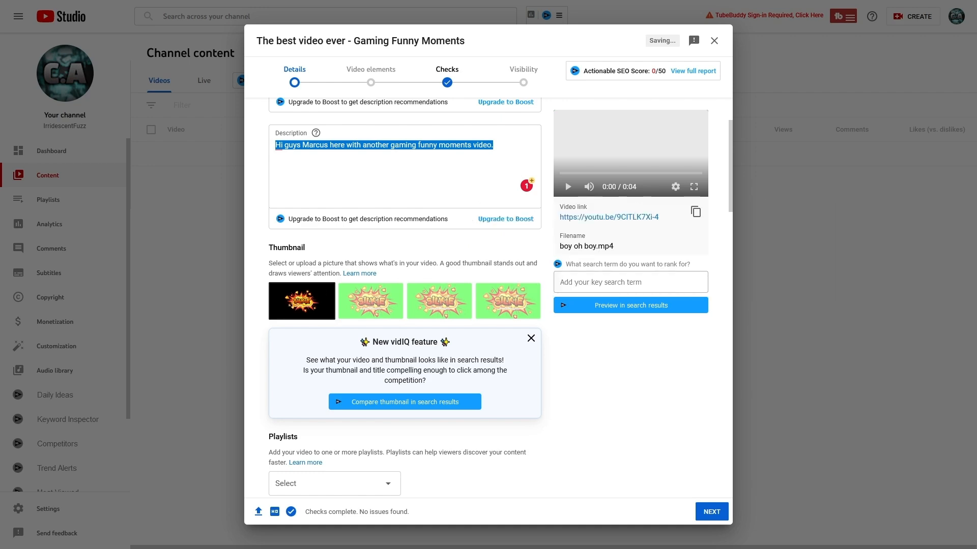
left_click(325, 291)
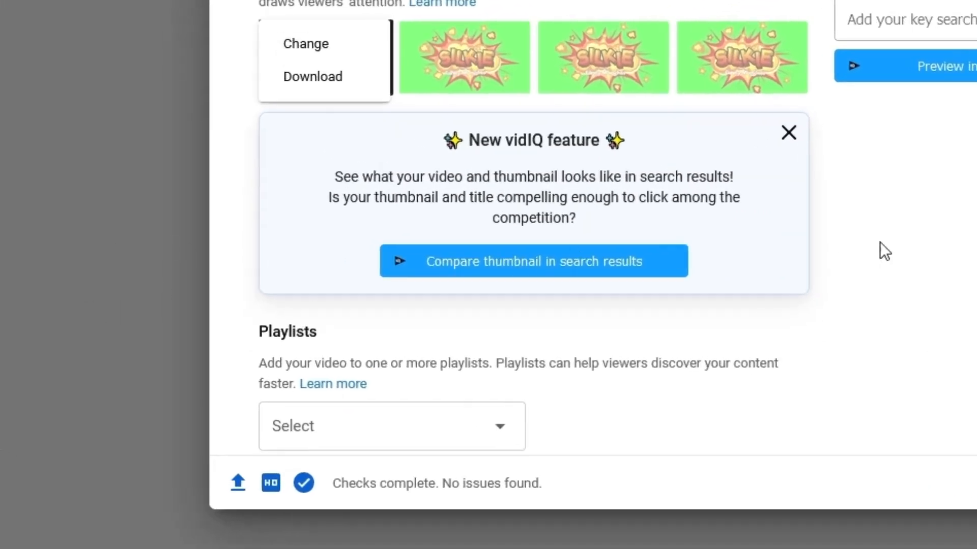
left_click(938, 225)
left_click(356, 425)
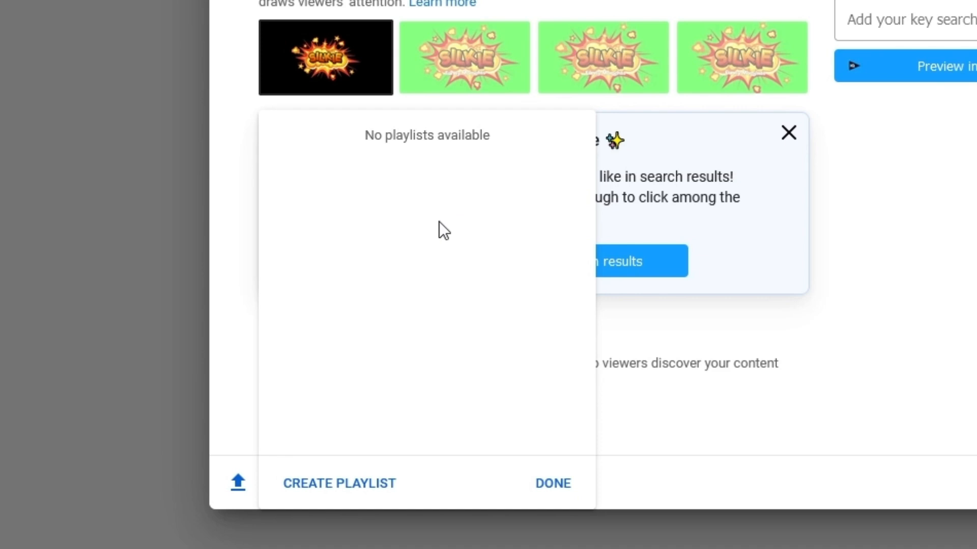
left_click(842, 280)
Step: Set the audience to "No, it's not made for kids"
scroll(847, 277, "down", 3)
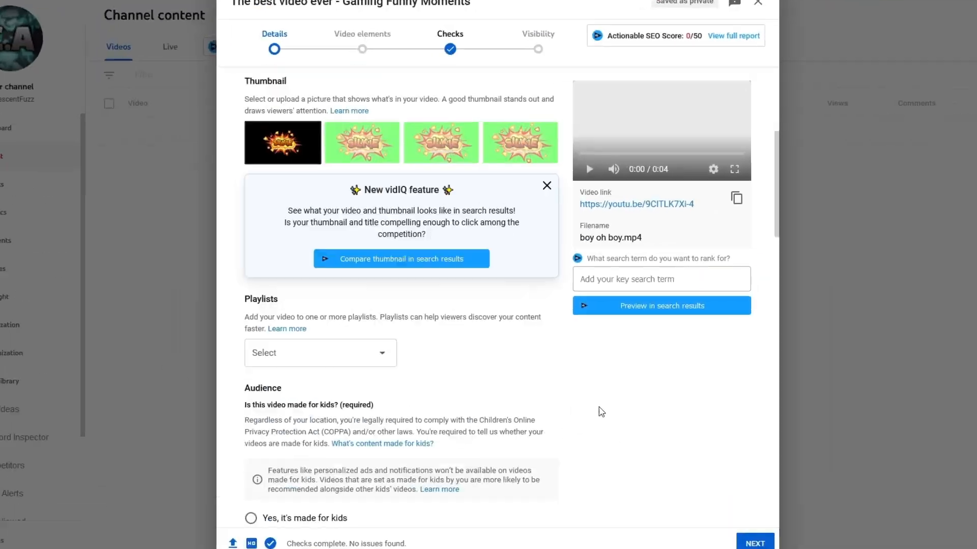
scroll(844, 190, "down", 3)
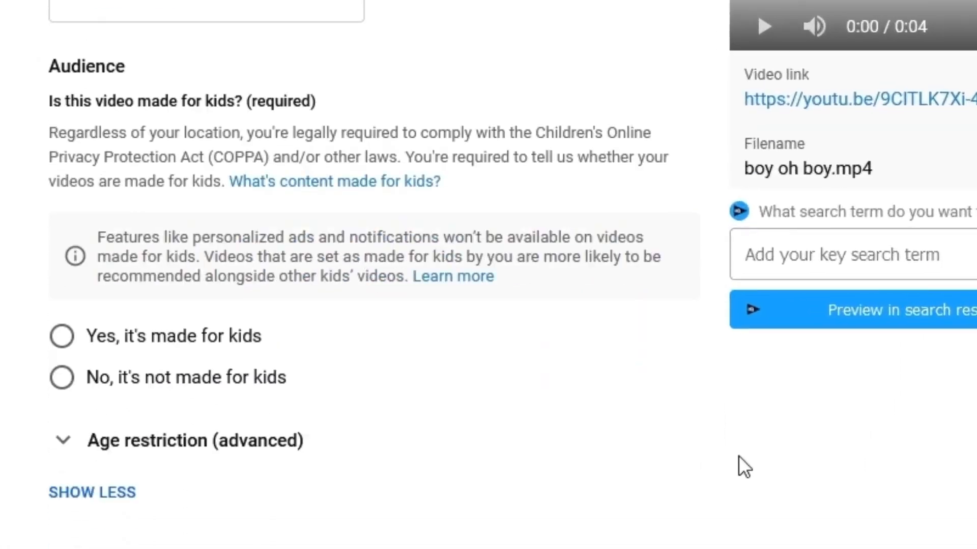
scroll(739, 456, "down", 1)
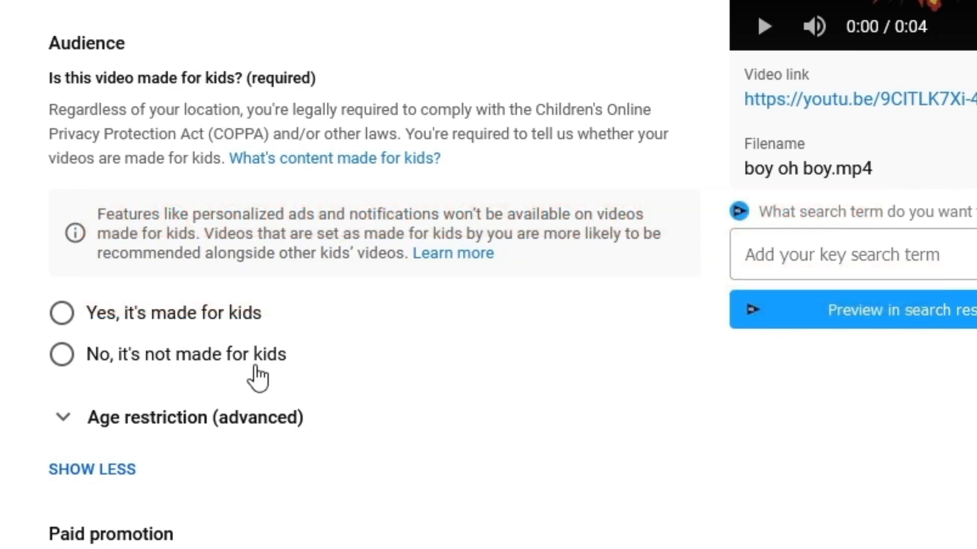
left_click(301, 362)
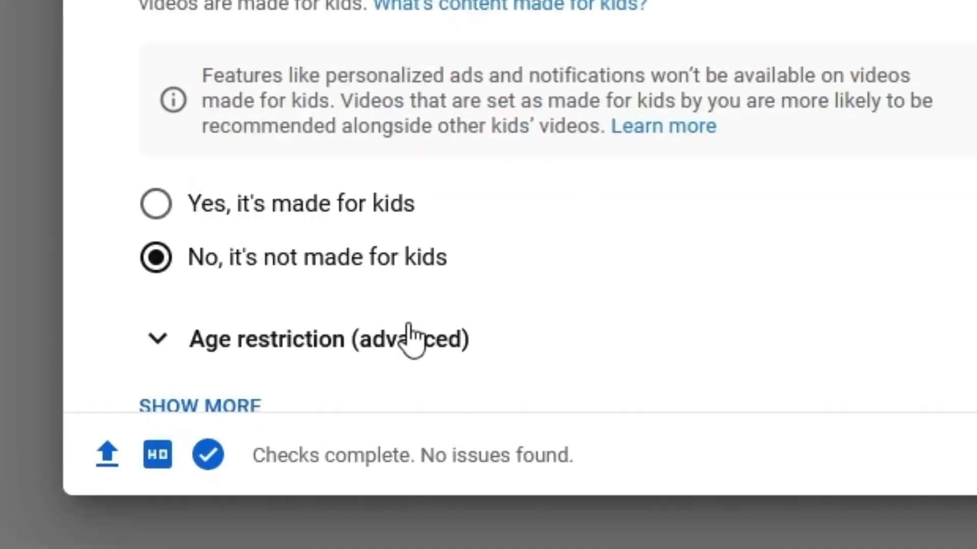
Step: Reveal the additional video settings and declare that the video contains paid promotion
scroll(356, 474, "down", 2)
left_click(283, 496)
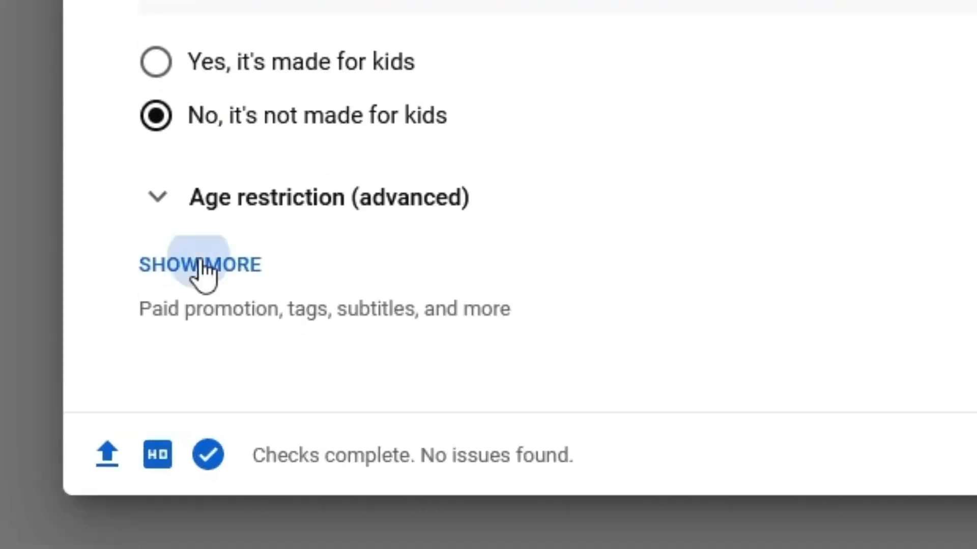
scroll(509, 244, "down", 3)
scroll(458, 343, "up", 1)
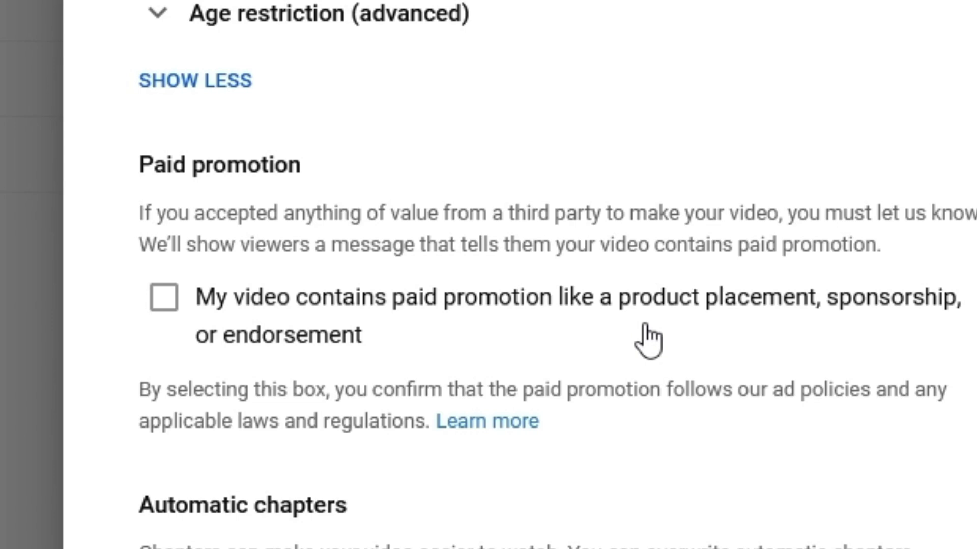
left_click(315, 322)
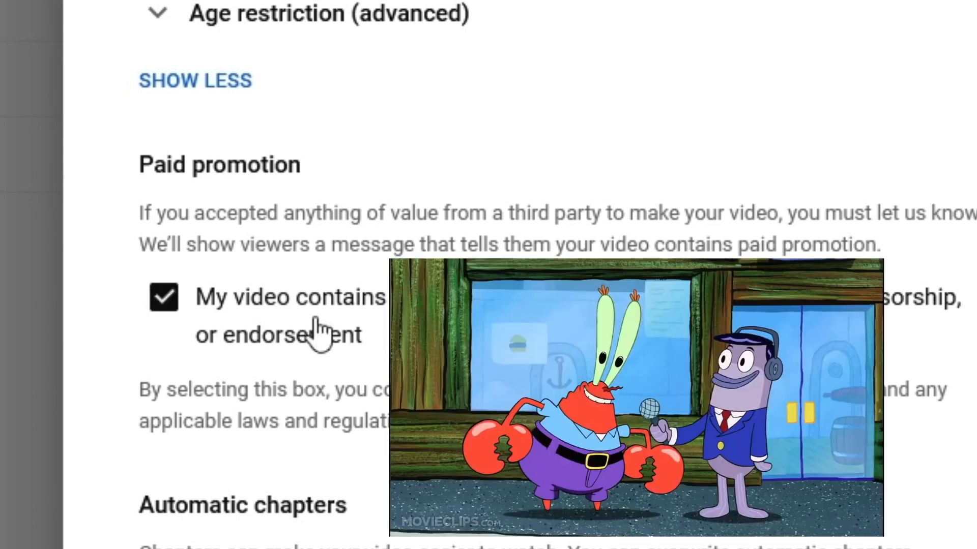
Step: Add the tags "gaming", "funny", "moments" and "gaming funny moments" to the video
scroll(318, 328, "down", 5)
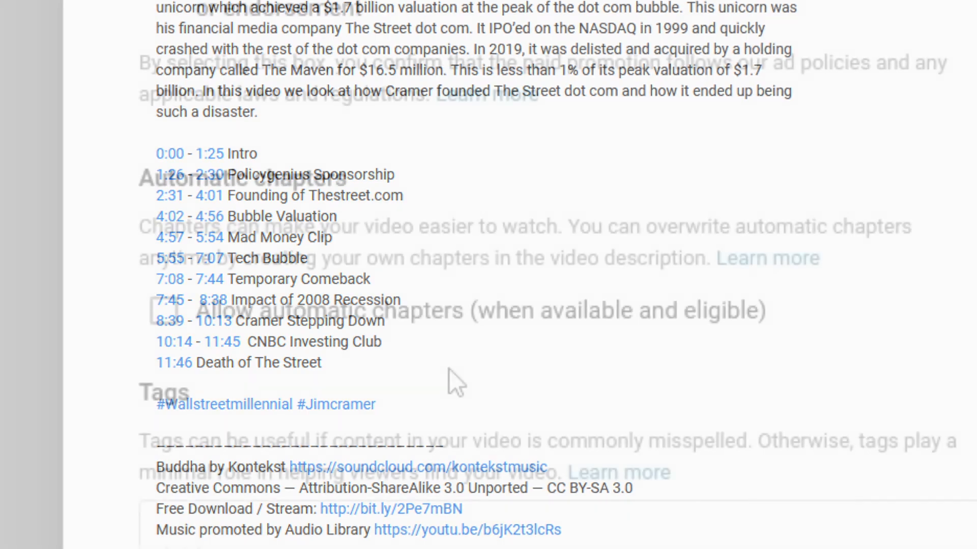
scroll(448, 368, "down", 3)
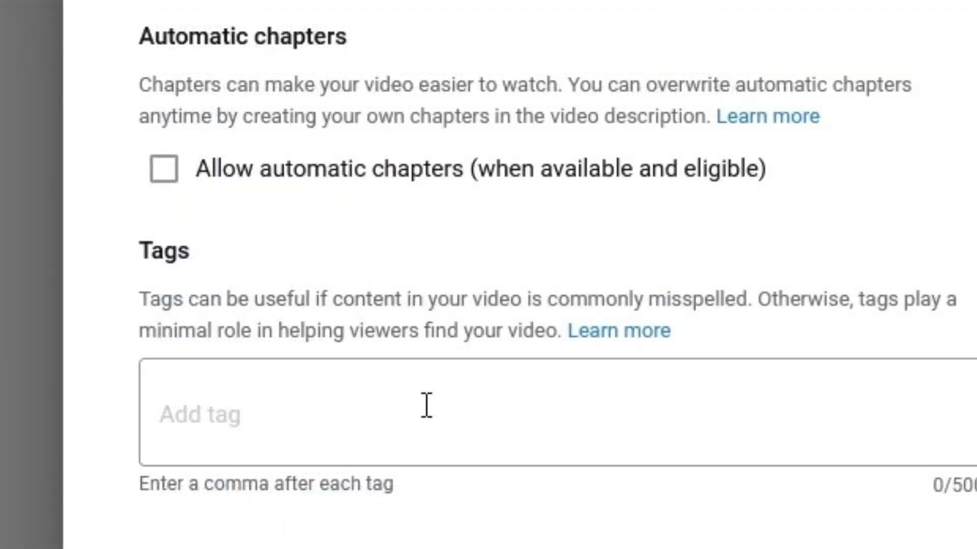
left_click(407, 405)
scroll(419, 405, "down", 3)
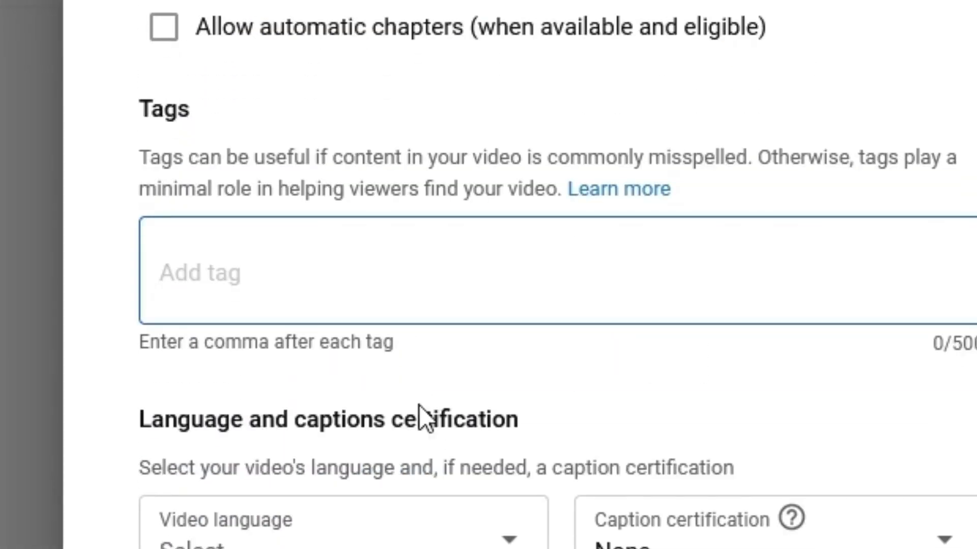
scroll(433, 388, "up", 3)
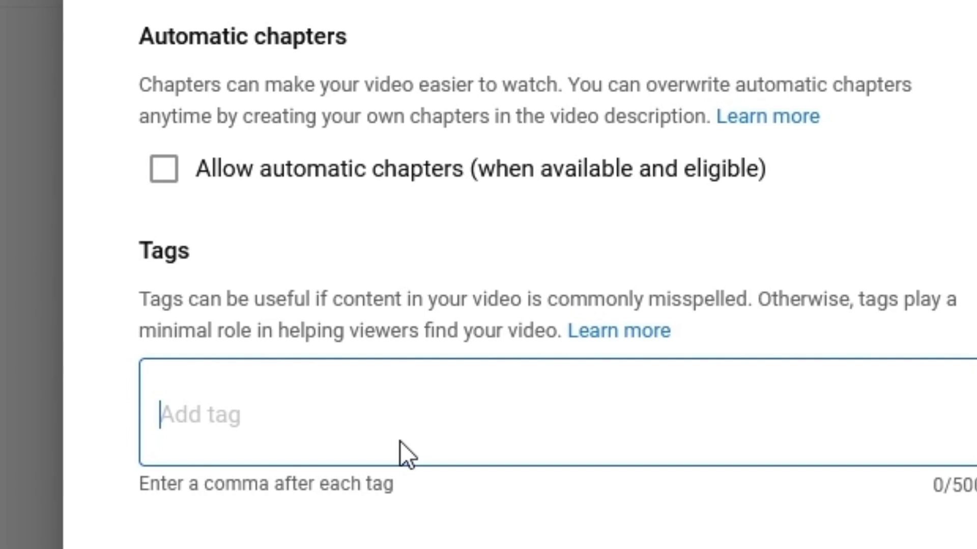
type("gaming,")
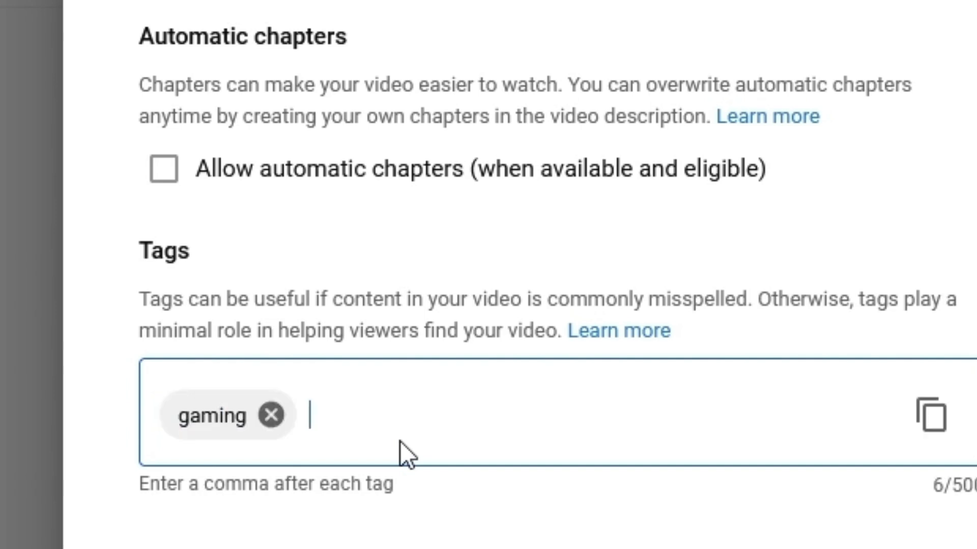
type("funny")
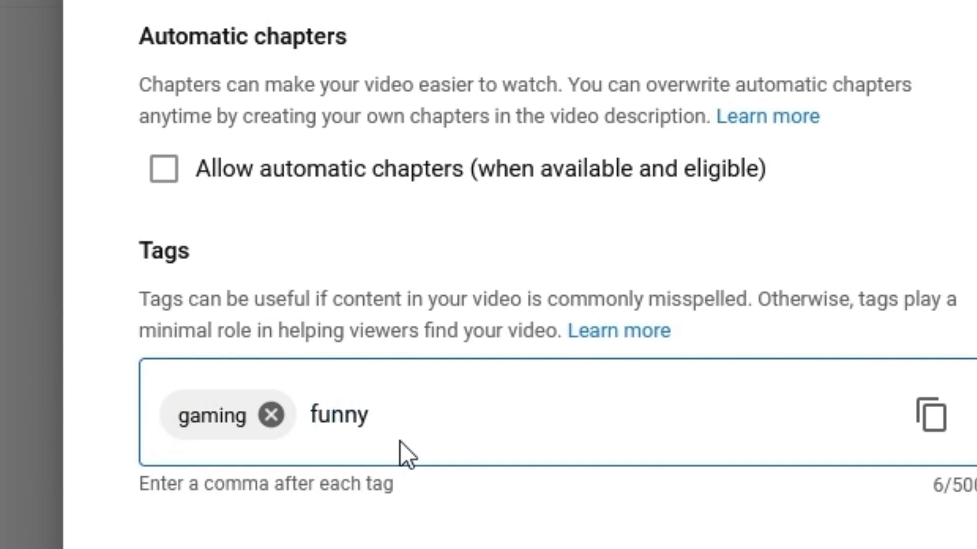
type(",moments,")
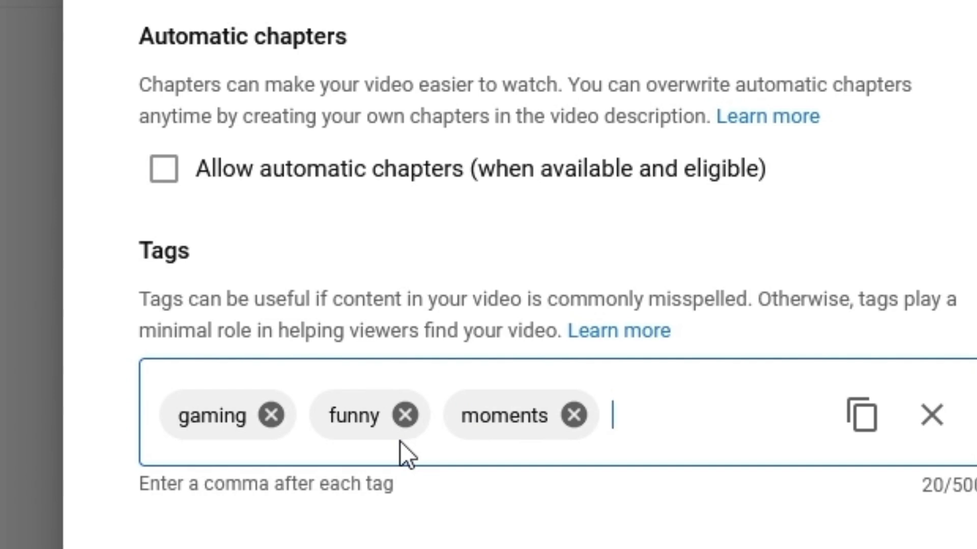
type("gaming funny moments,")
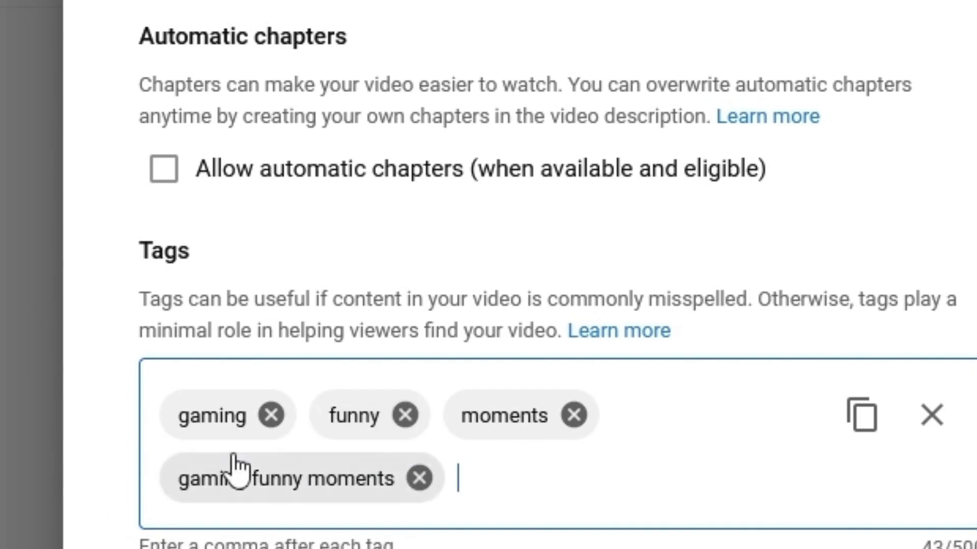
left_click(397, 547)
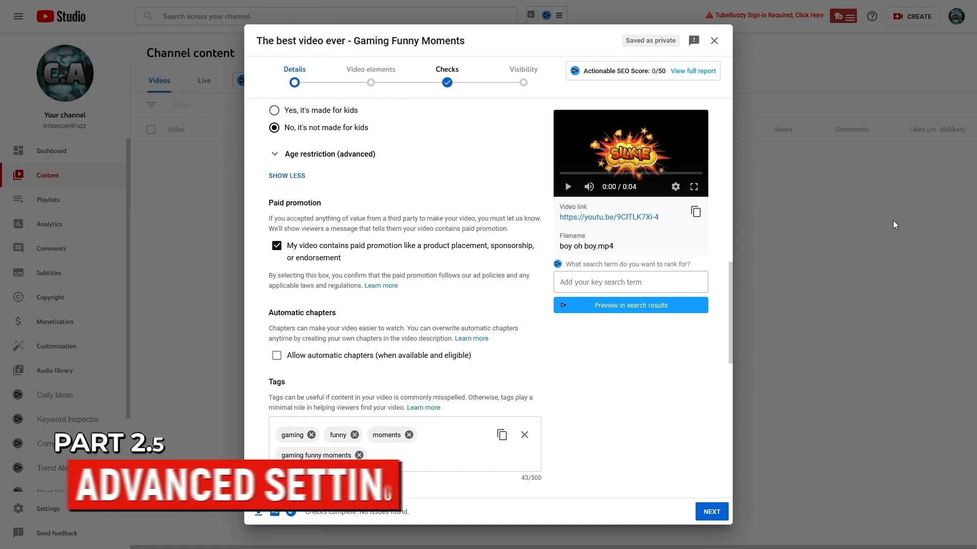
Step: Examine the options for video language, caption certification and recording date without choosing any
scroll(504, 370, "down", 7)
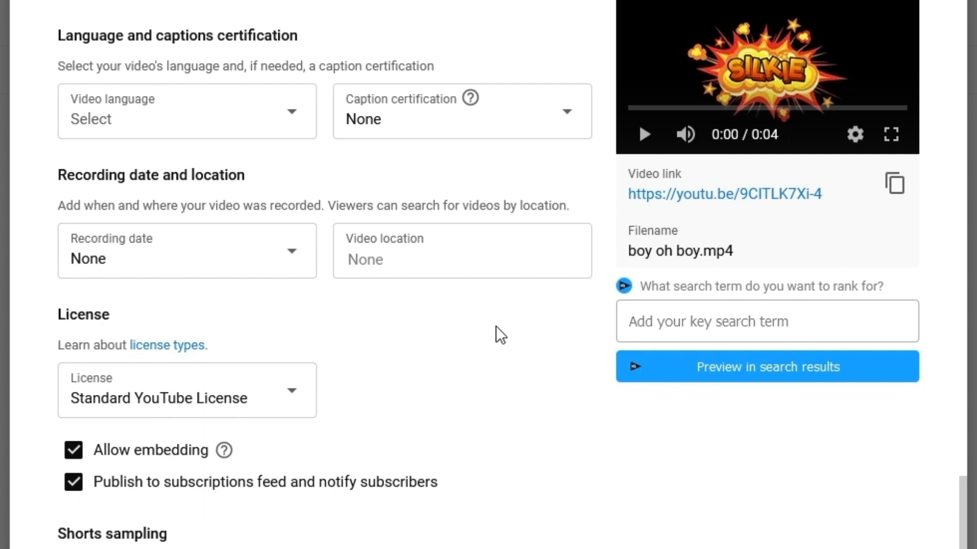
left_click(262, 127)
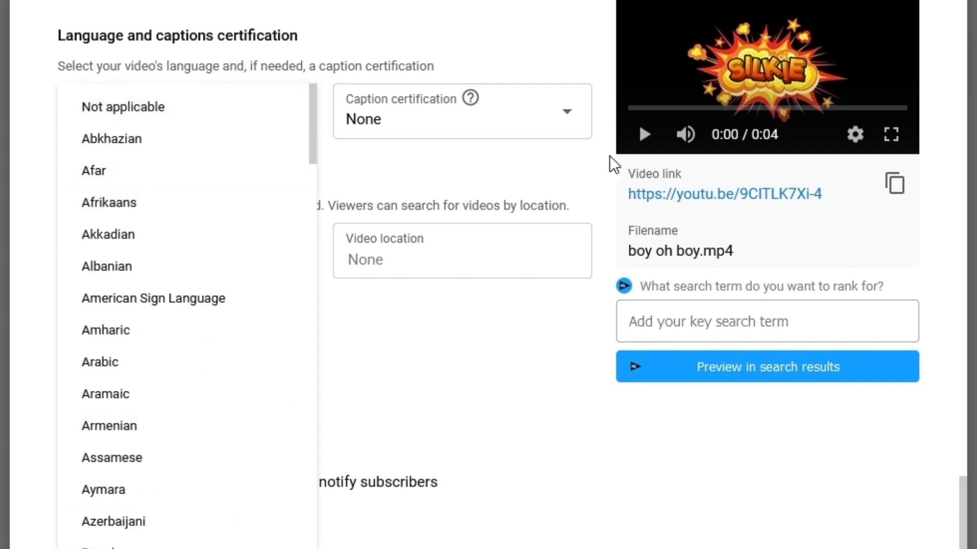
left_click(560, 113)
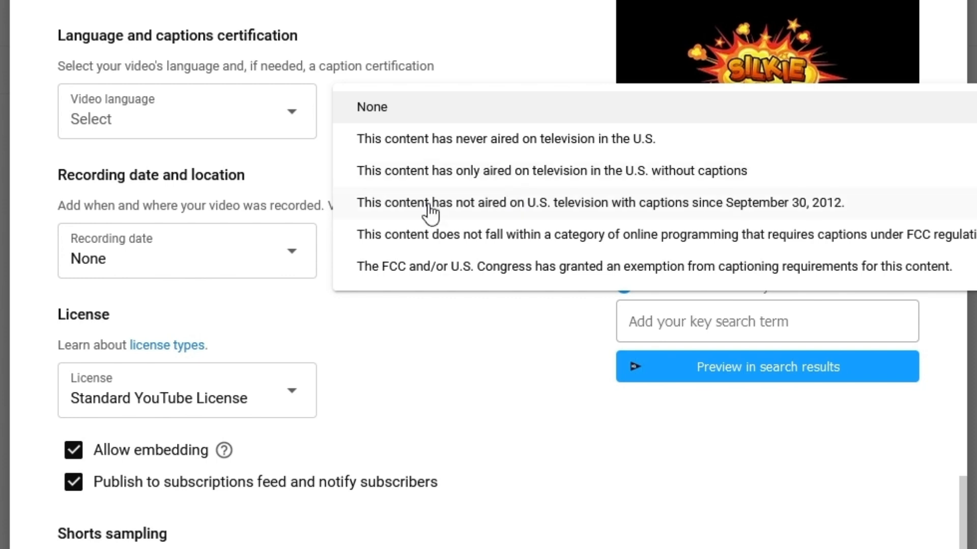
left_click(473, 350)
left_click(164, 265)
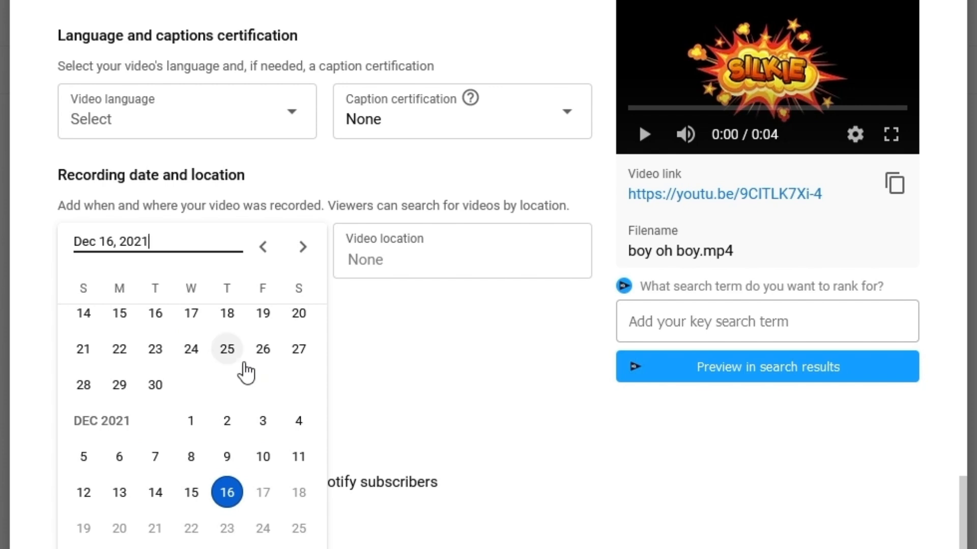
left_click(481, 254)
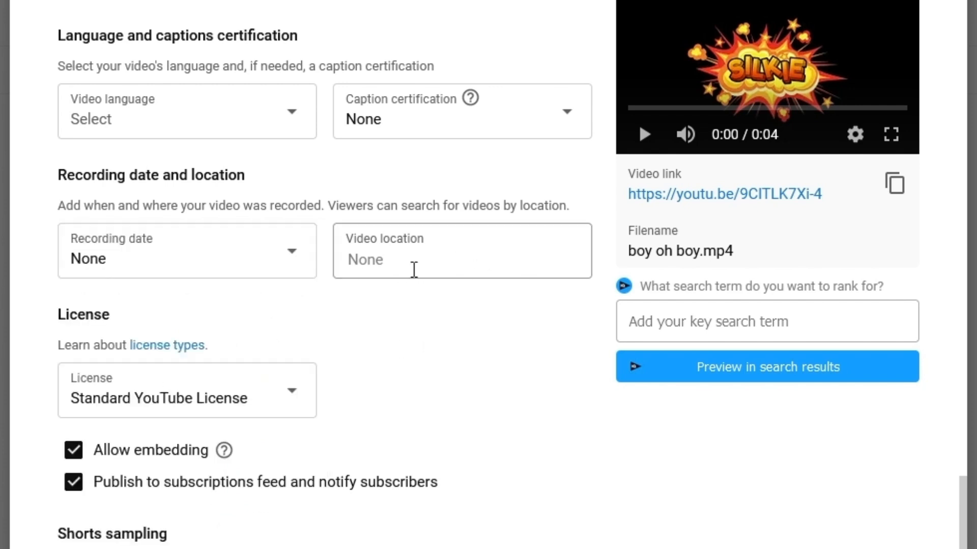
Step: Examine the available license types and play the embedded Fortnite World Cup Finals video as an embedding example
scroll(388, 312, "down", 5)
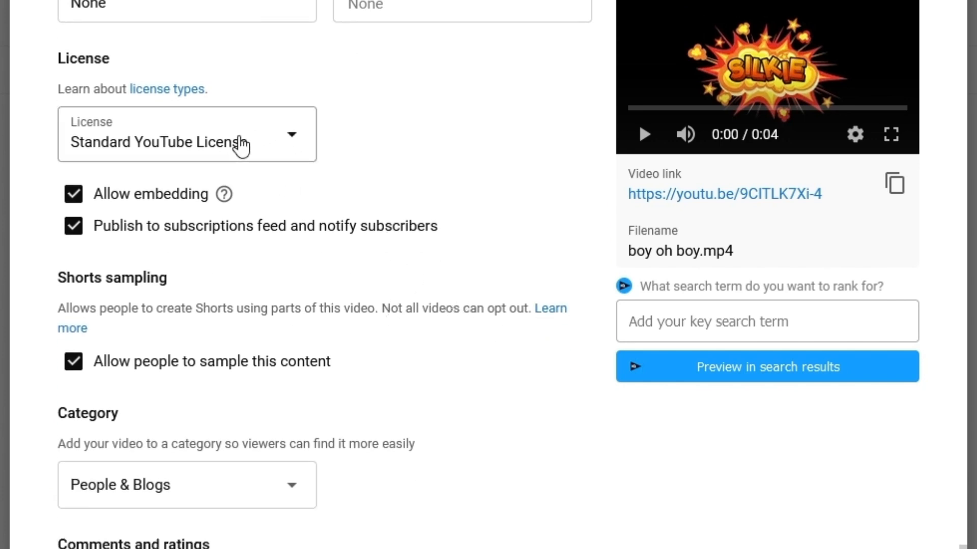
left_click(274, 143)
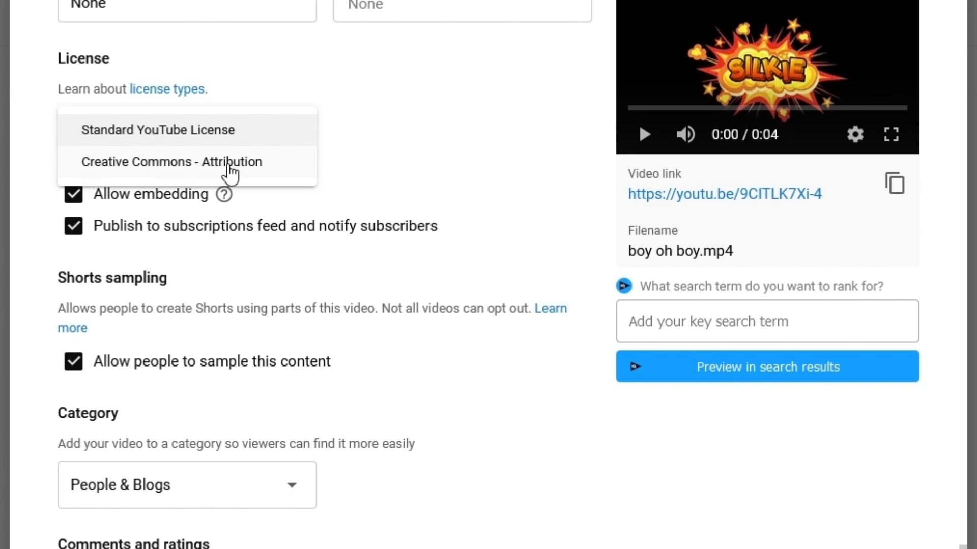
left_click(200, 209)
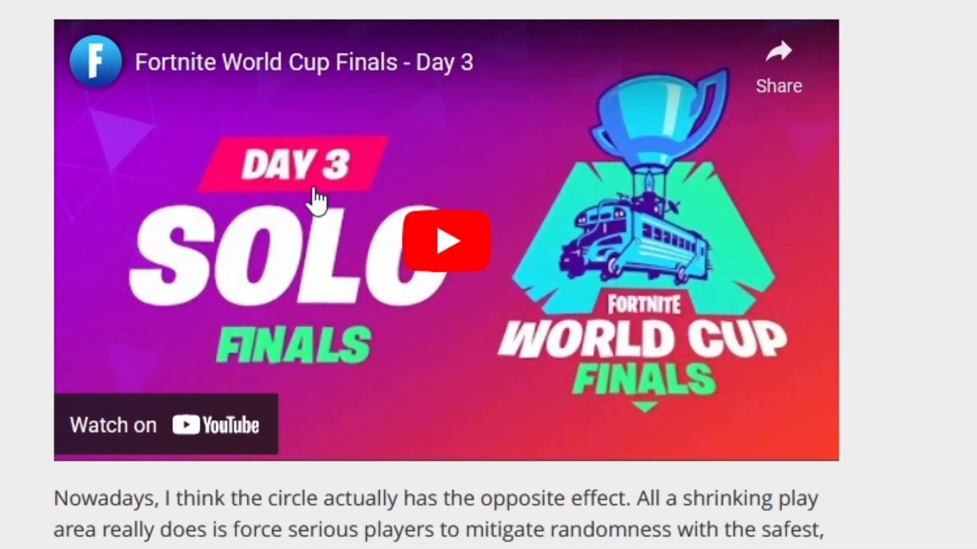
left_click(450, 249)
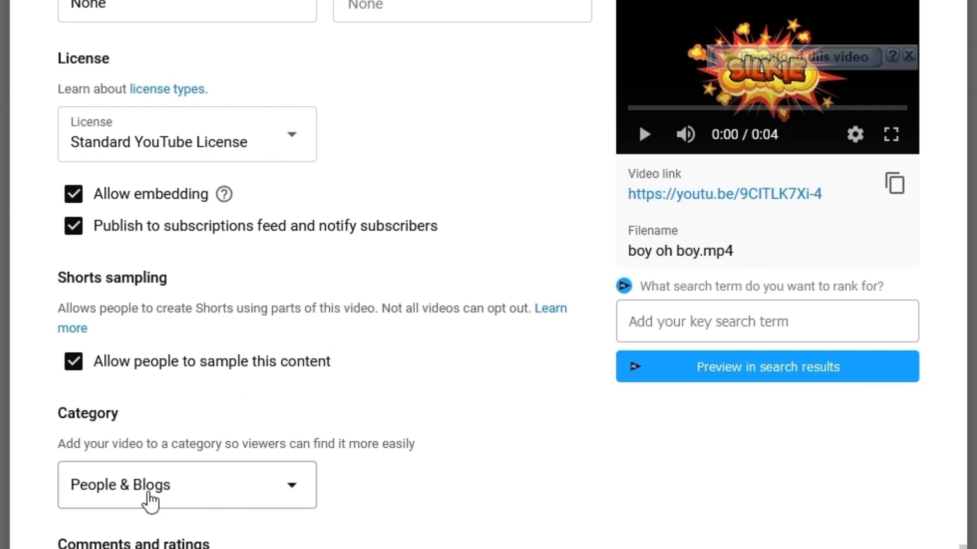
Step: Set the video's category to Gaming
scroll(221, 290, "down", 4)
left_click(265, 293)
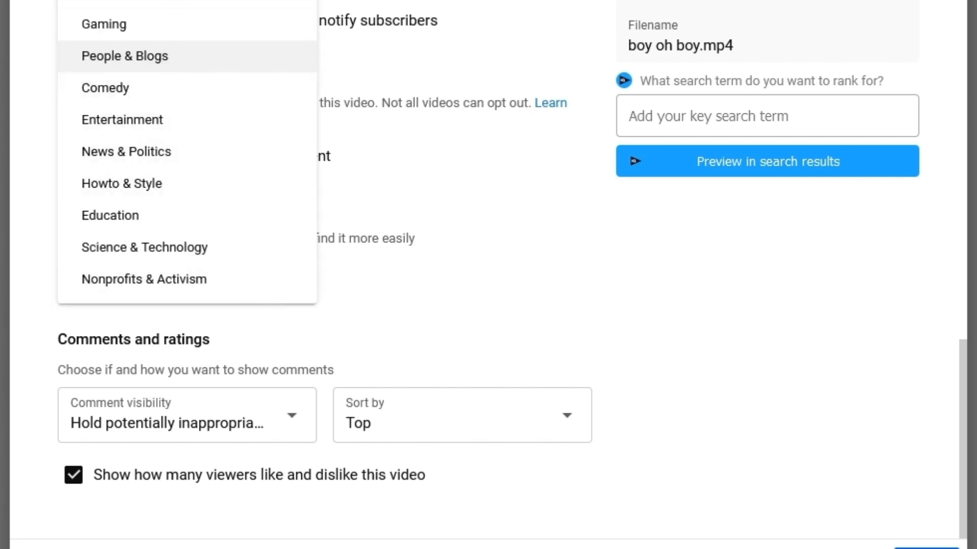
left_click(159, 28)
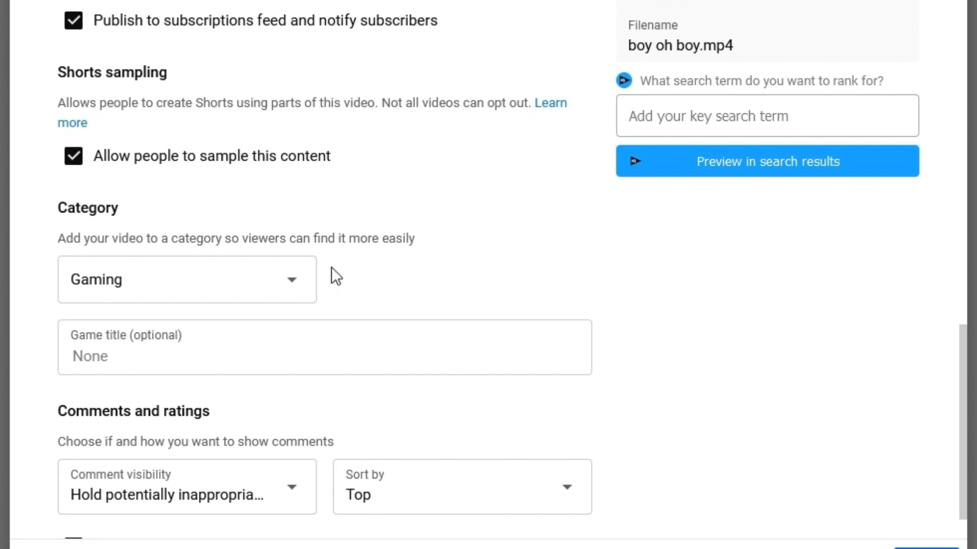
Step: Try to set the video's game title to Star Wars: Battlefront (2004)
scroll(280, 285, "down", 1)
left_click(201, 271)
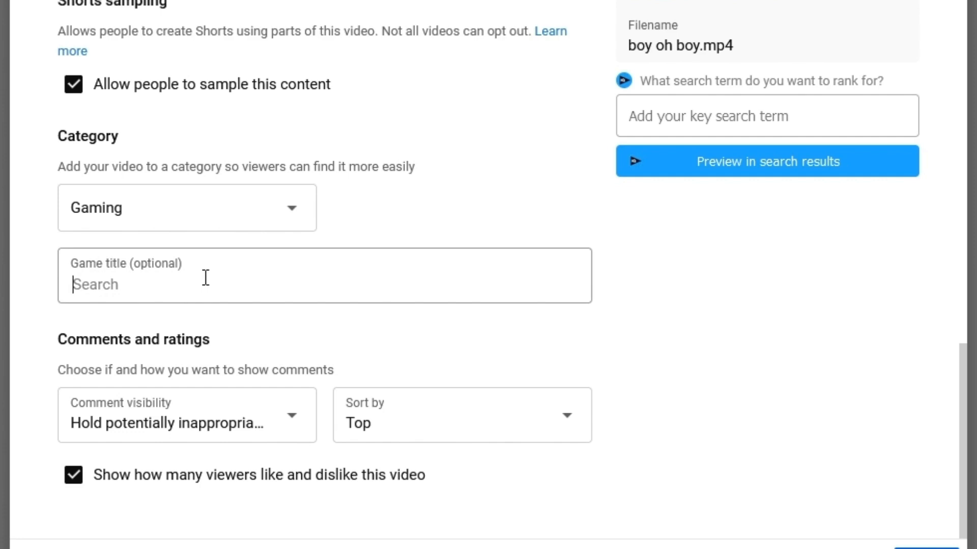
type("Star Wars Battlef")
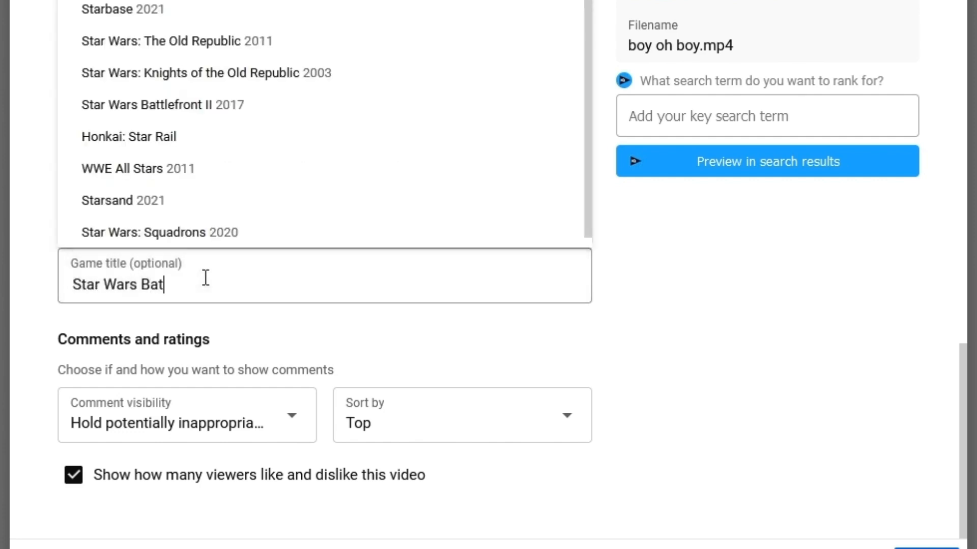
type("ront")
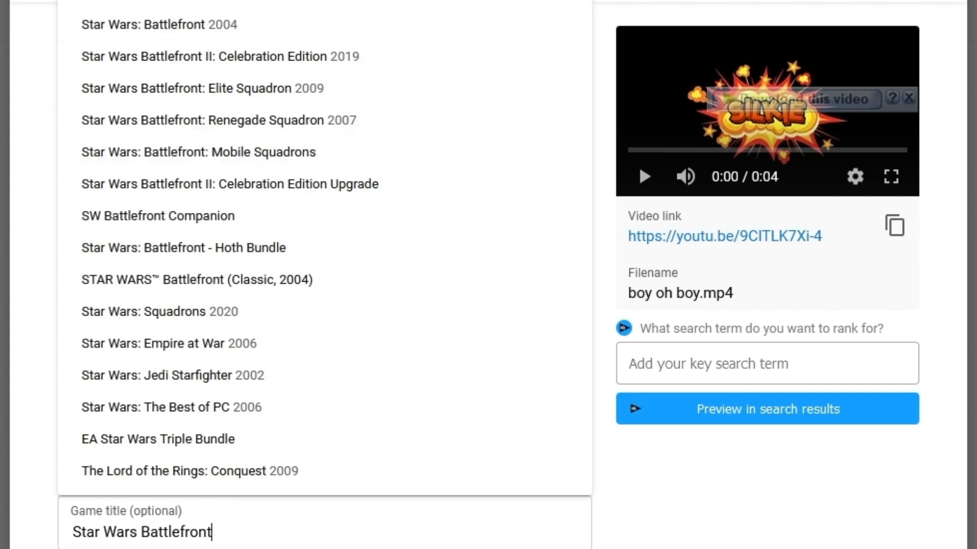
left_click(241, 27)
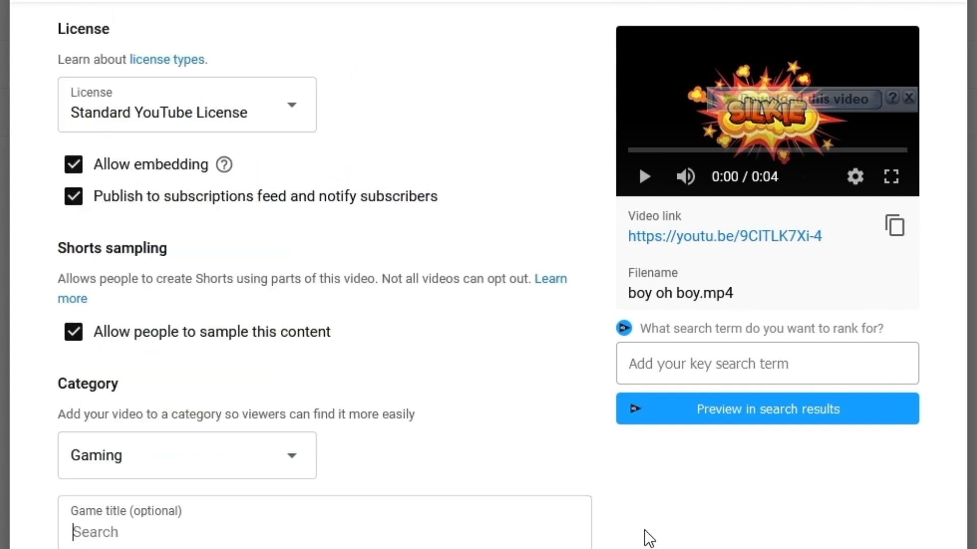
Step: Examine the video's comment visibility setting and the channel's comments held for review
scroll(646, 361, "down", 5)
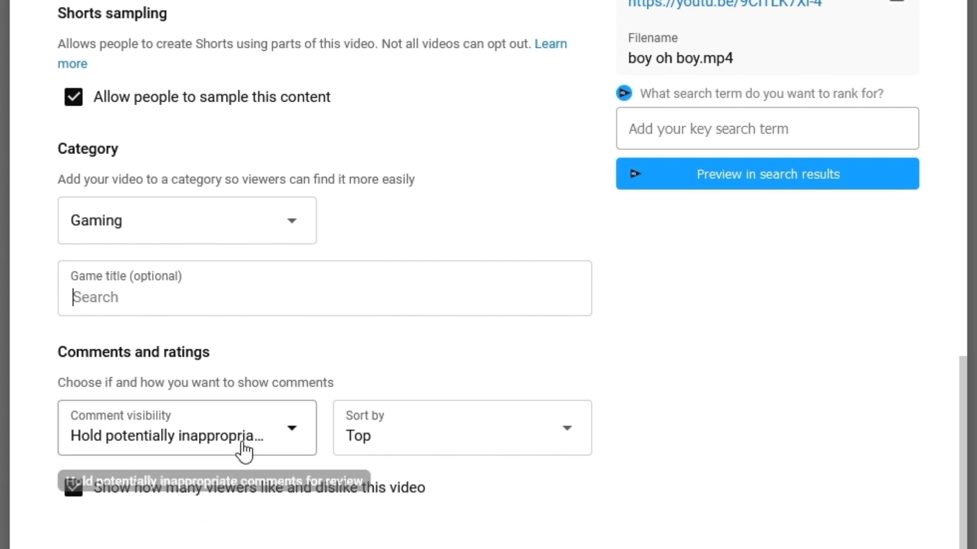
left_click(272, 445)
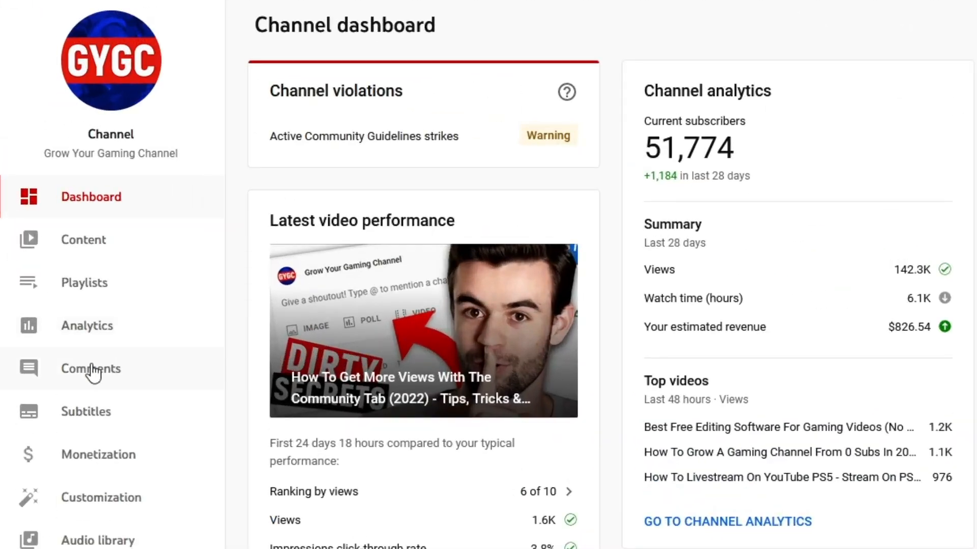
left_click(92, 371)
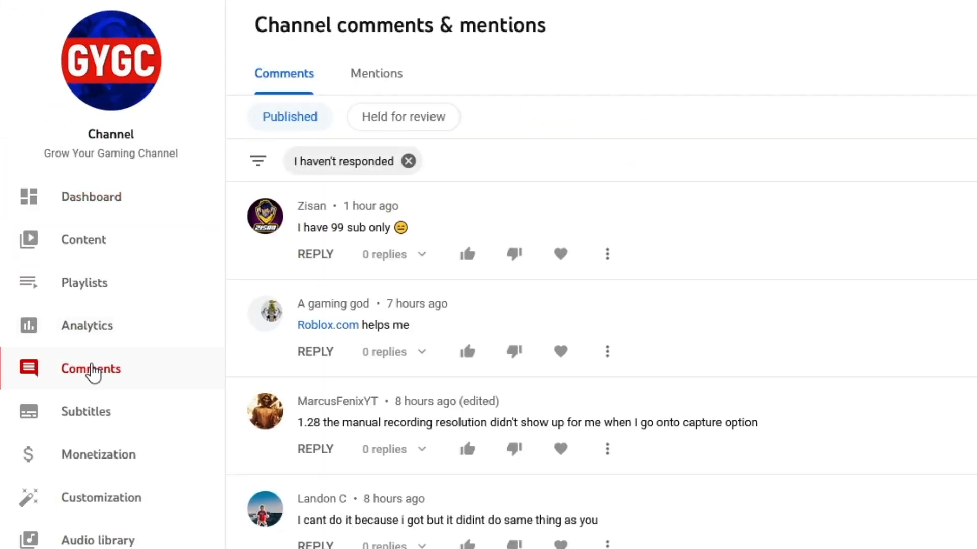
left_click(404, 119)
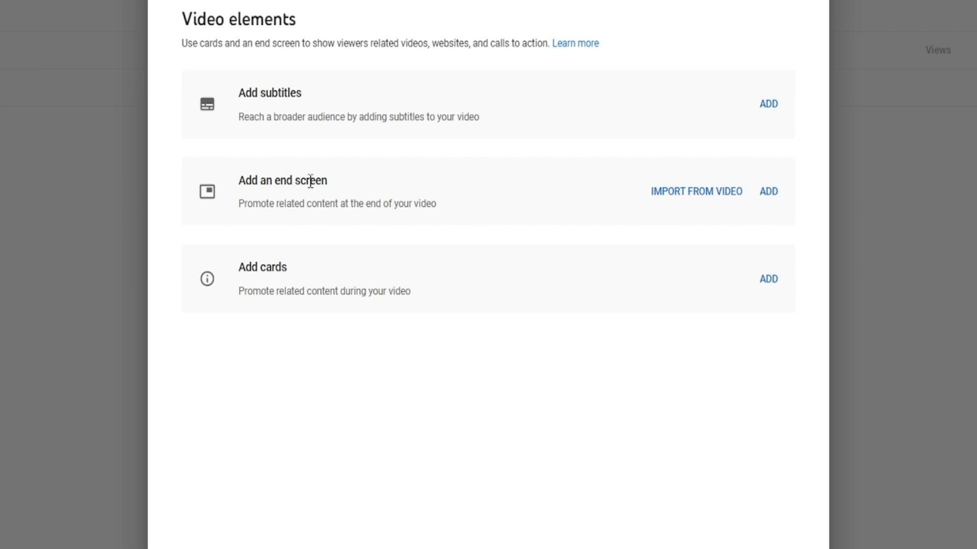
Step: Add an end screen from the "1 video, 1 subscribe" template, reposition its elements over the video frame, and save it
left_click(768, 192)
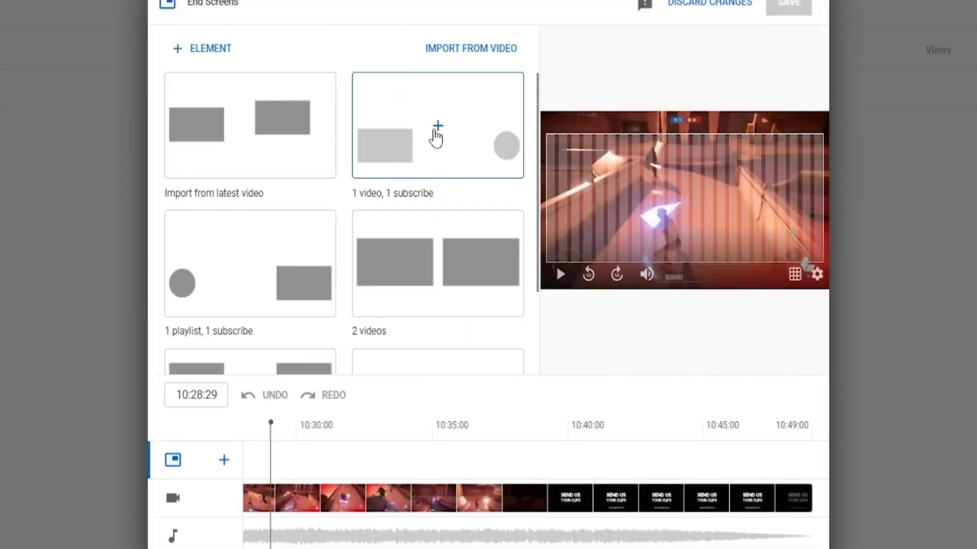
left_click(436, 136)
left_click_drag(587, 243, 573, 202)
left_click_drag(785, 219, 781, 177)
left_click(596, 201)
left_click_drag(606, 221, 649, 249)
left_click_drag(585, 211, 628, 198)
left_click(794, 7)
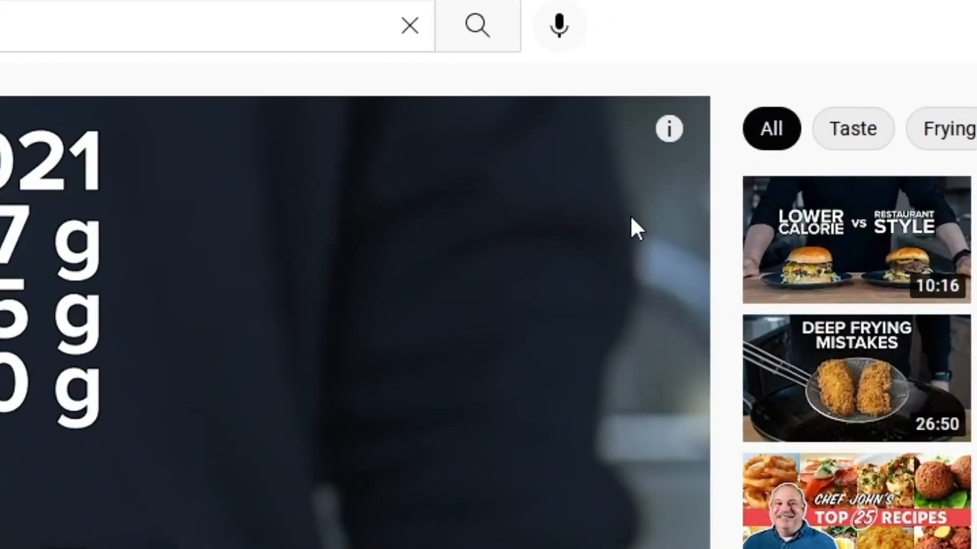
Step: Examine an info card on an example cooking video and the available card types, leaving the card editor without changes
left_click(667, 129)
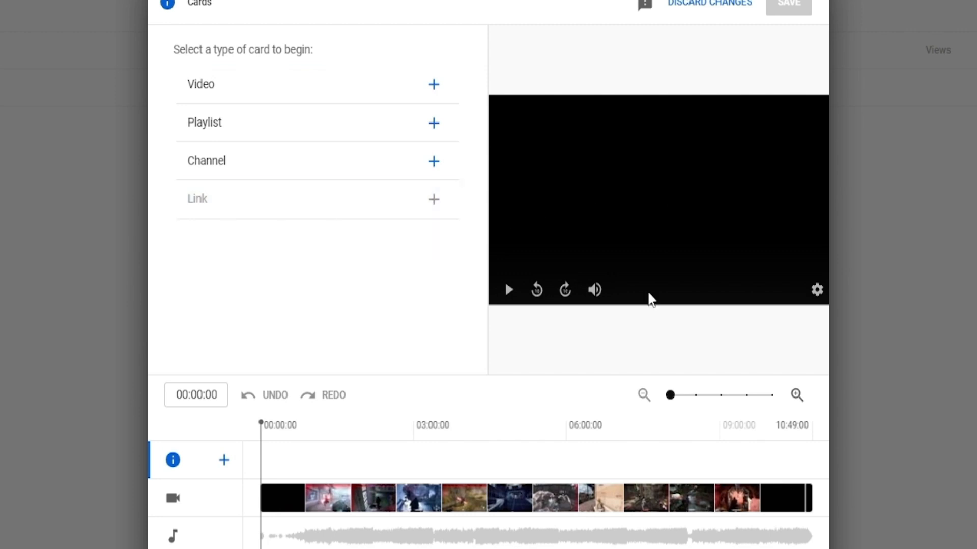
left_click(713, 5)
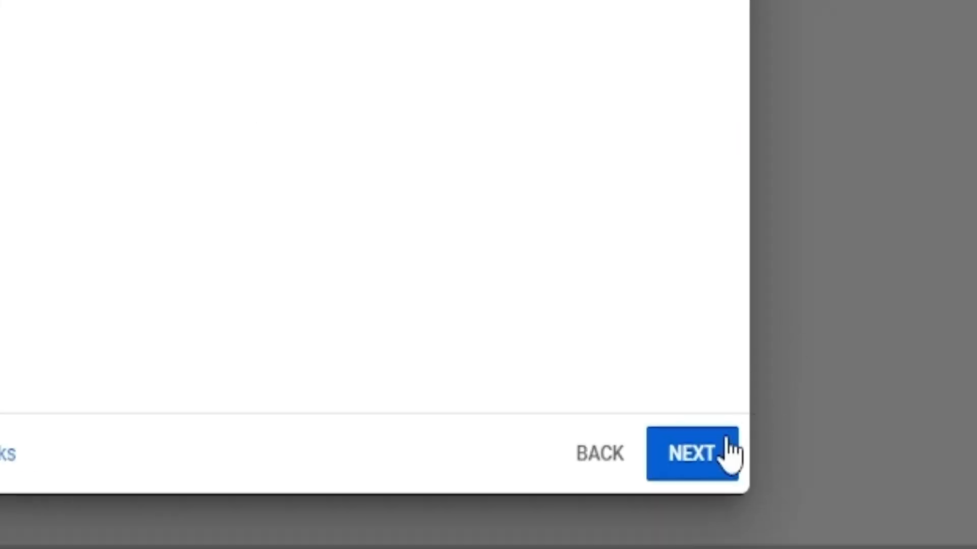
Step: Proceed to the video's checks and examine the copyright claim's details and the actions available for the claimed song
left_click(713, 454)
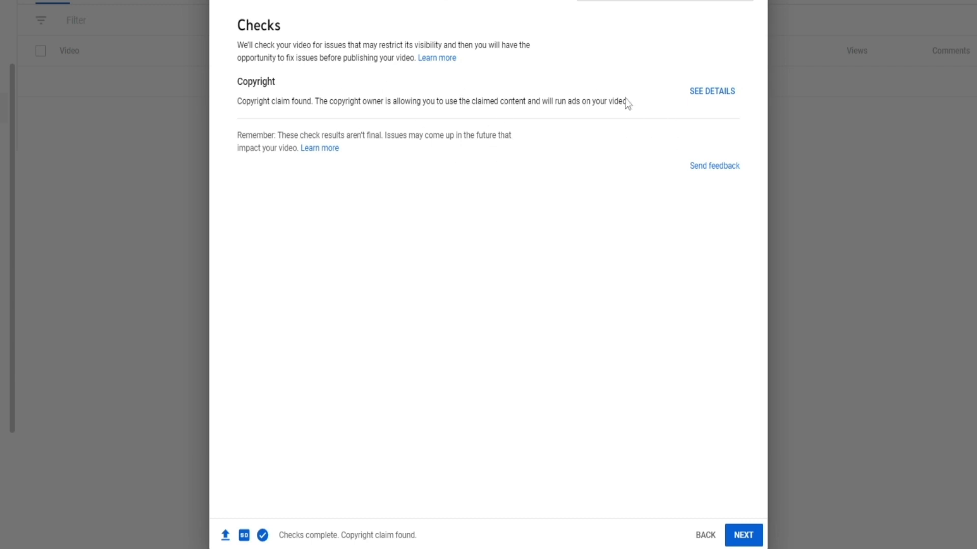
left_click(711, 95)
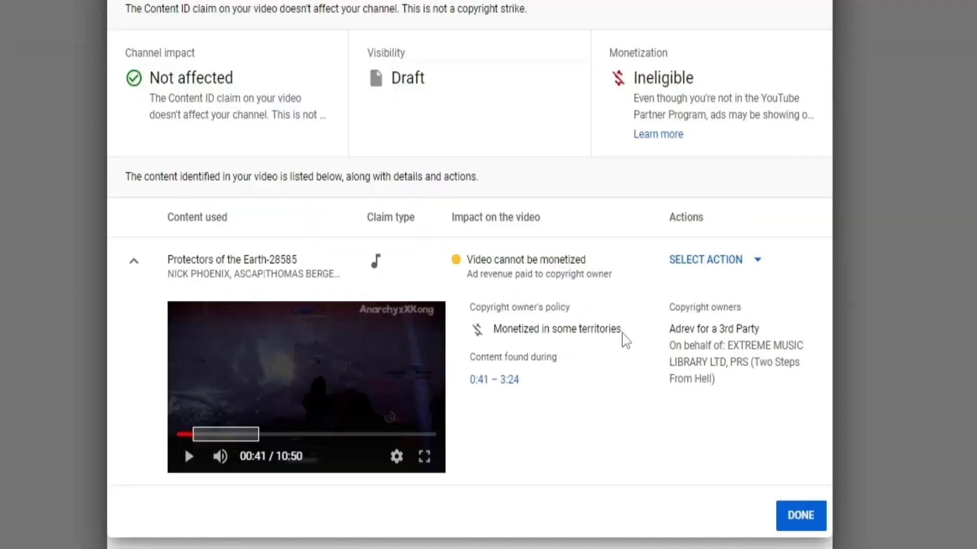
mouse_move(572, 266)
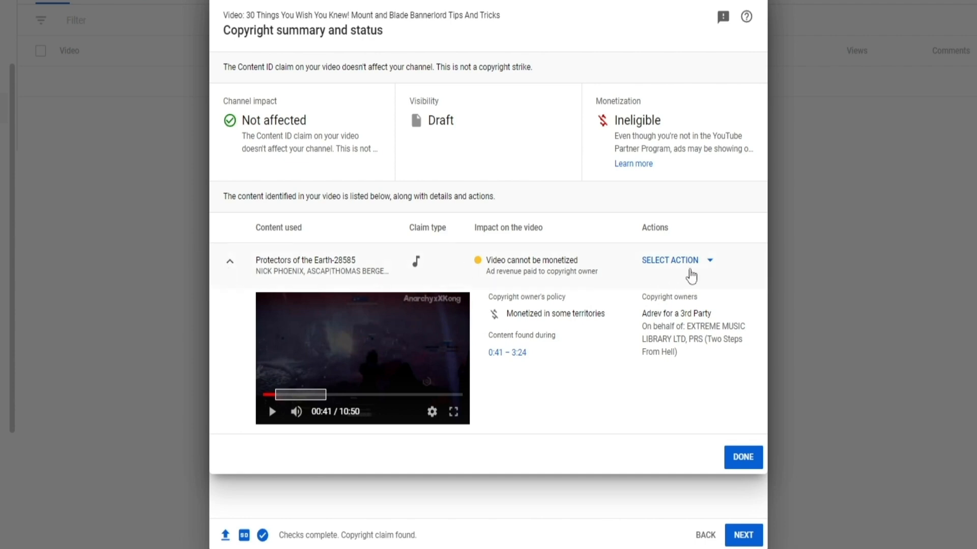
left_click(701, 261)
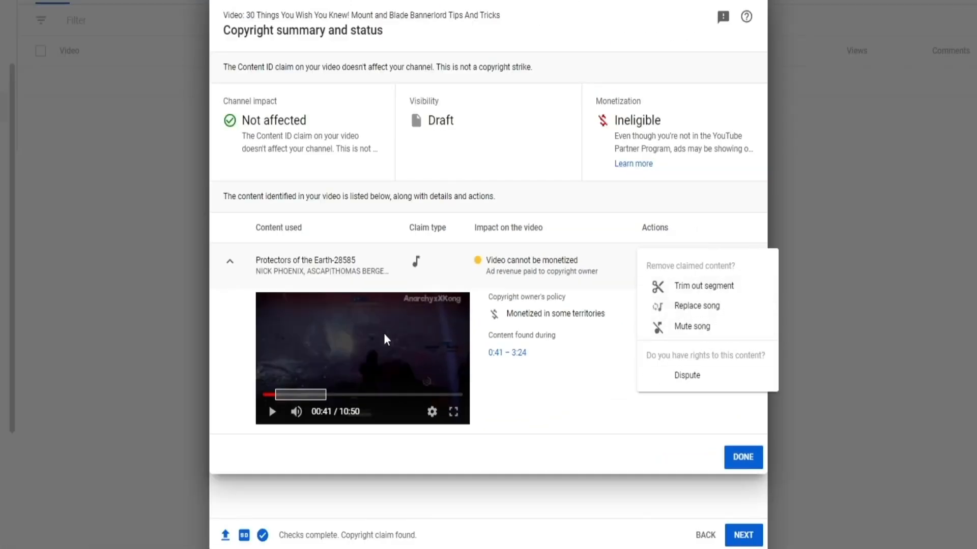
left_click(331, 278)
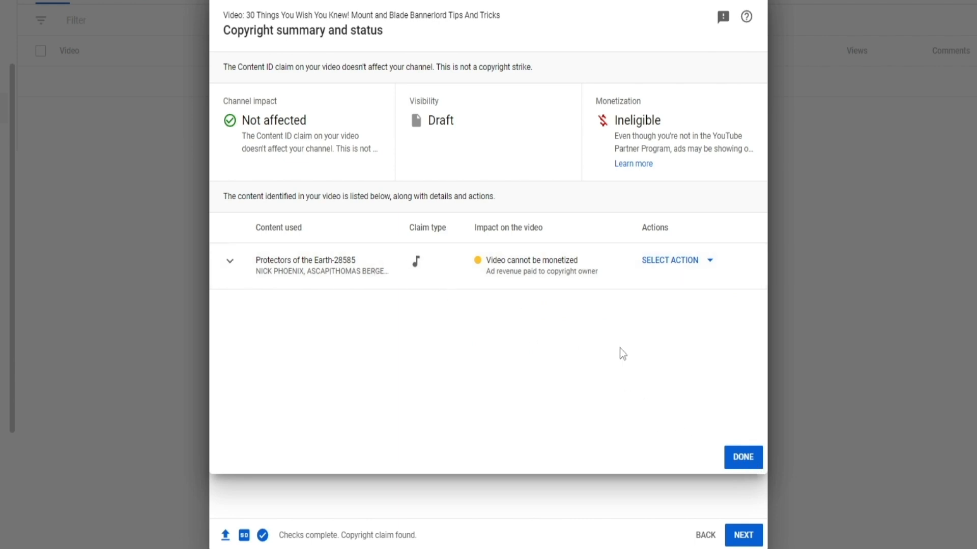
left_click(745, 456)
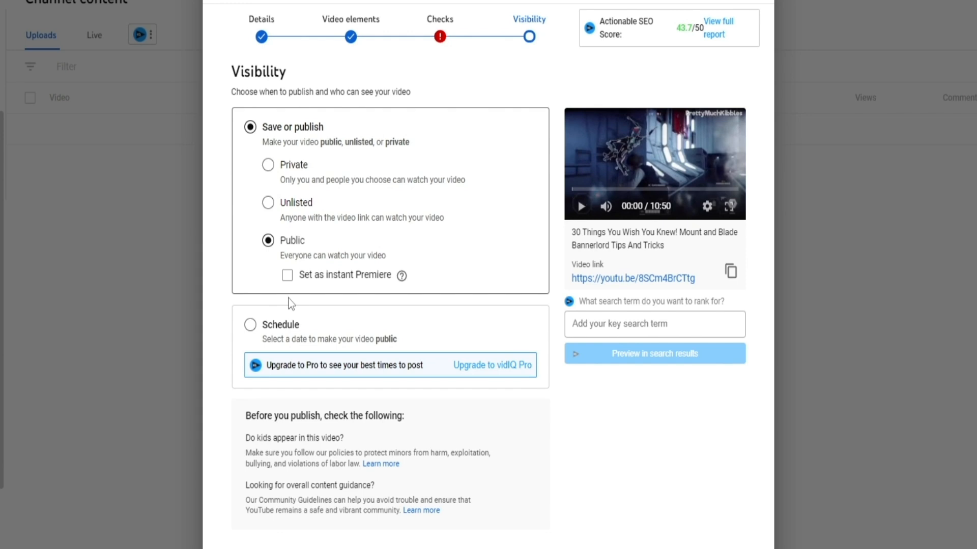
Step: Choose scheduled publishing for the video's visibility
left_click(268, 331)
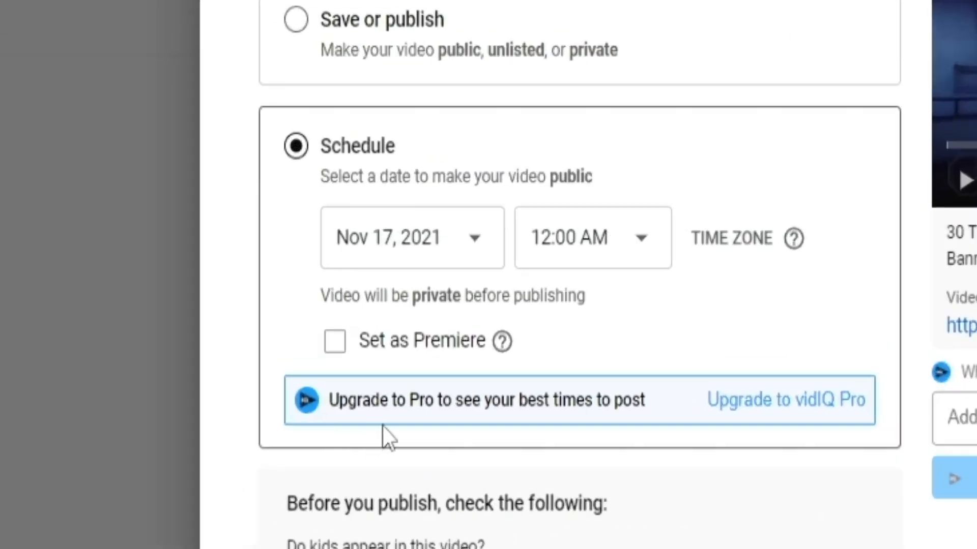